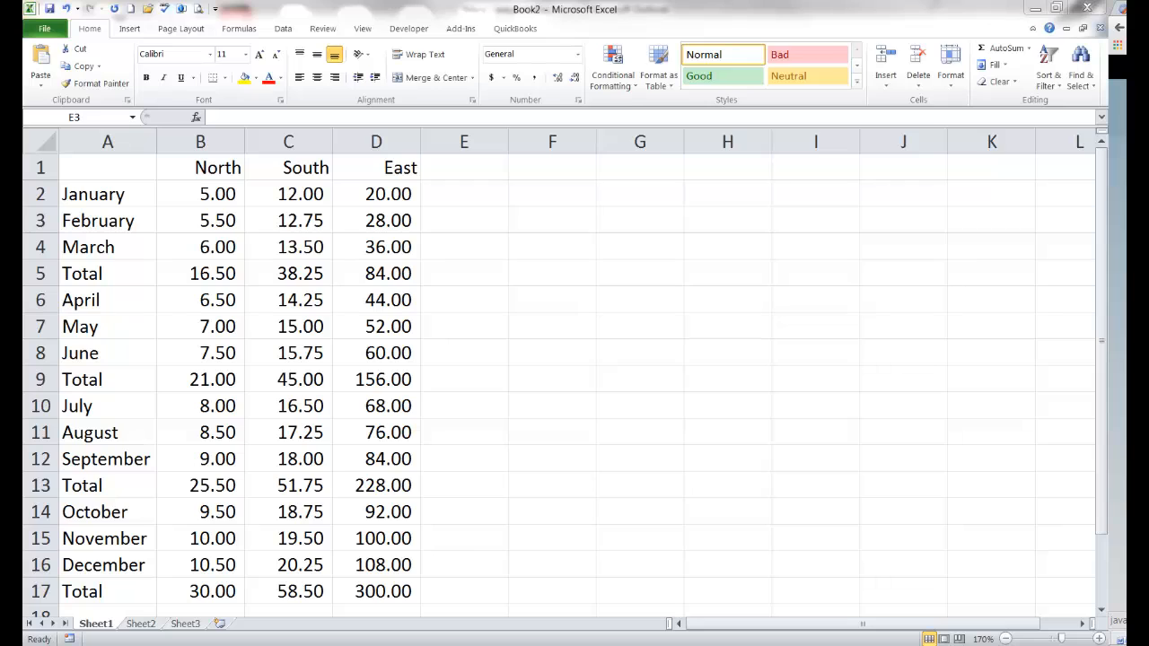
left_click(208, 193)
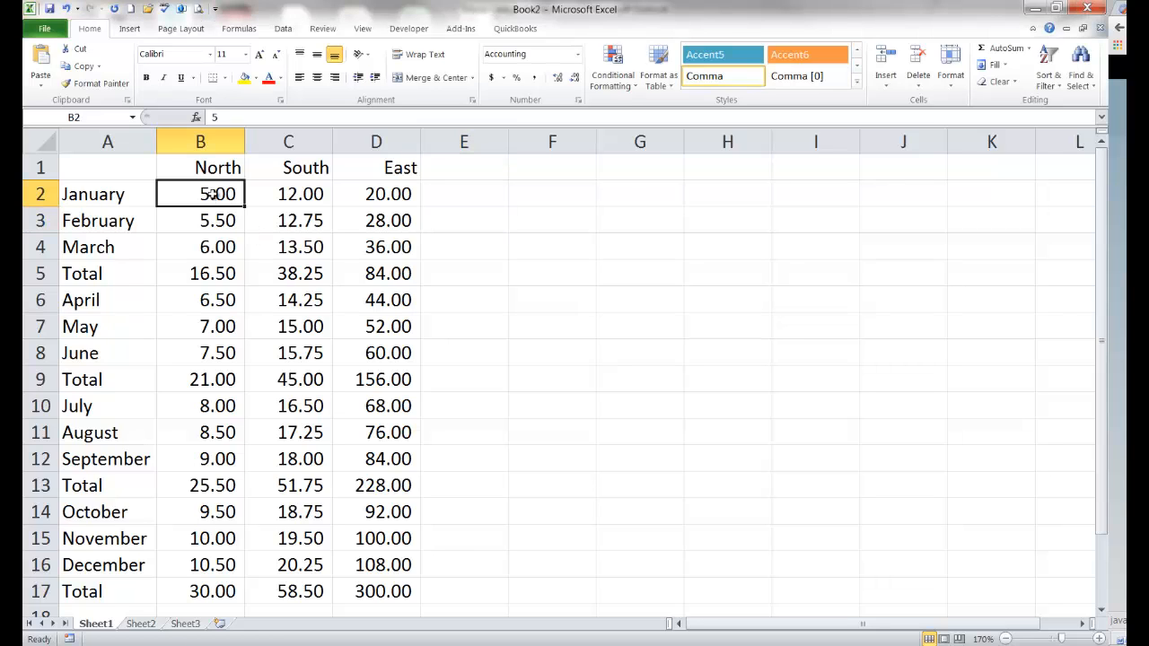
left_click(391, 250, "shift")
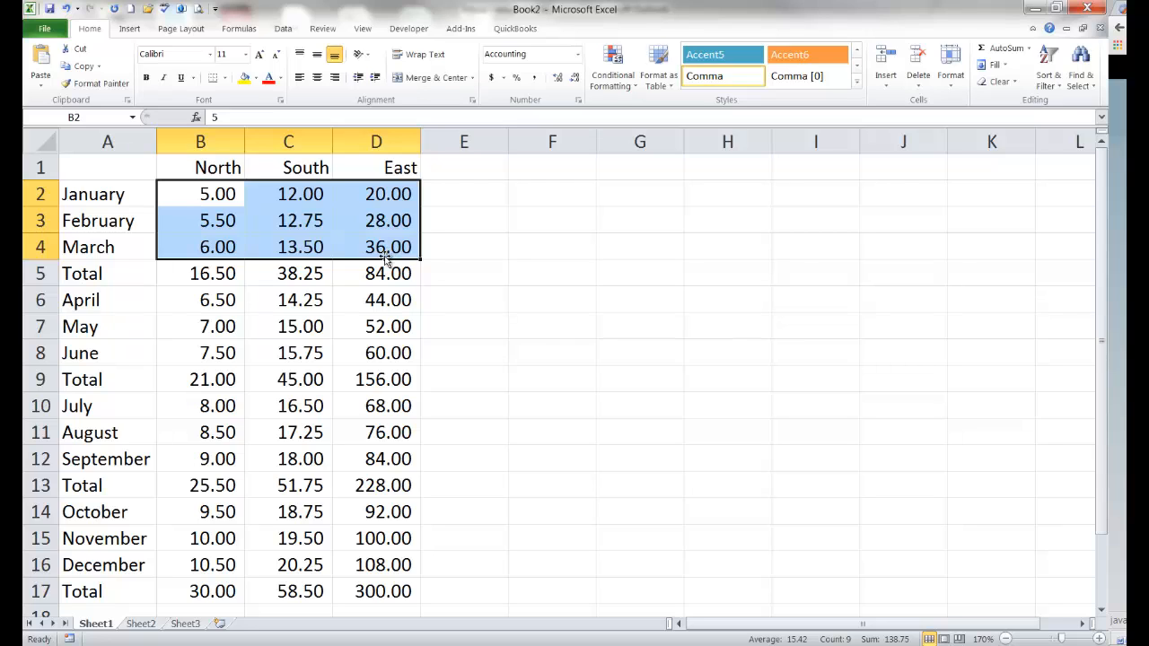
Step: Format the North, South and East totals in rows 5, 9, 13 and 17 with the dollar accounting format and a double underline
left_click(201, 273)
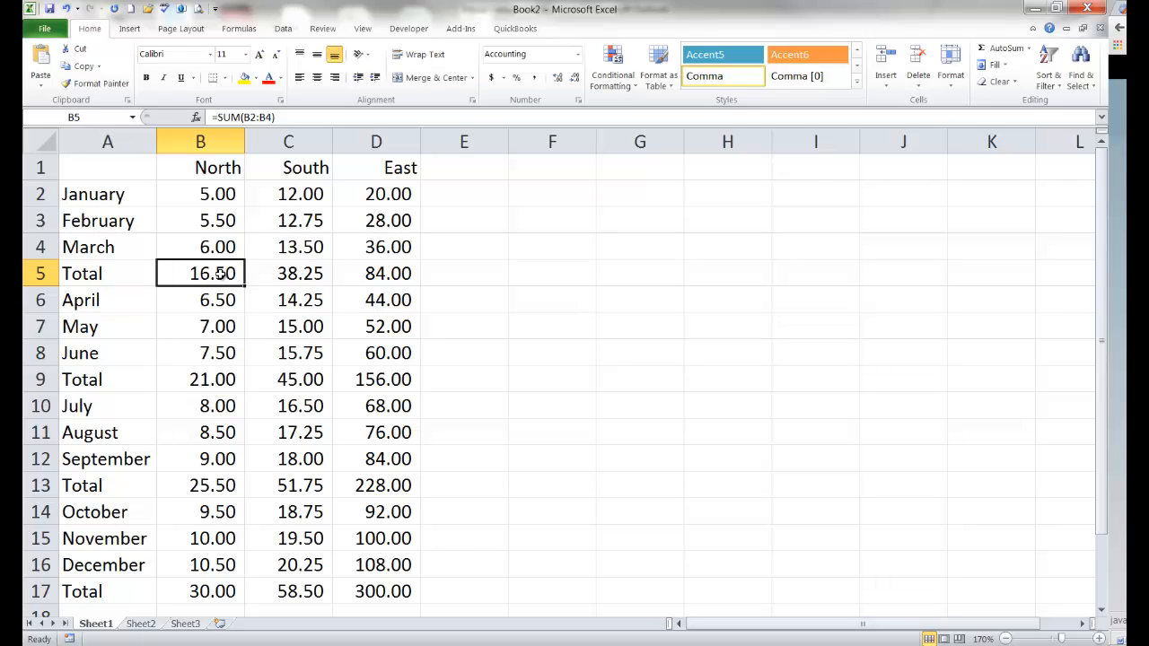
left_click(279, 271, "ctrl")
left_click(360, 280, "ctrl")
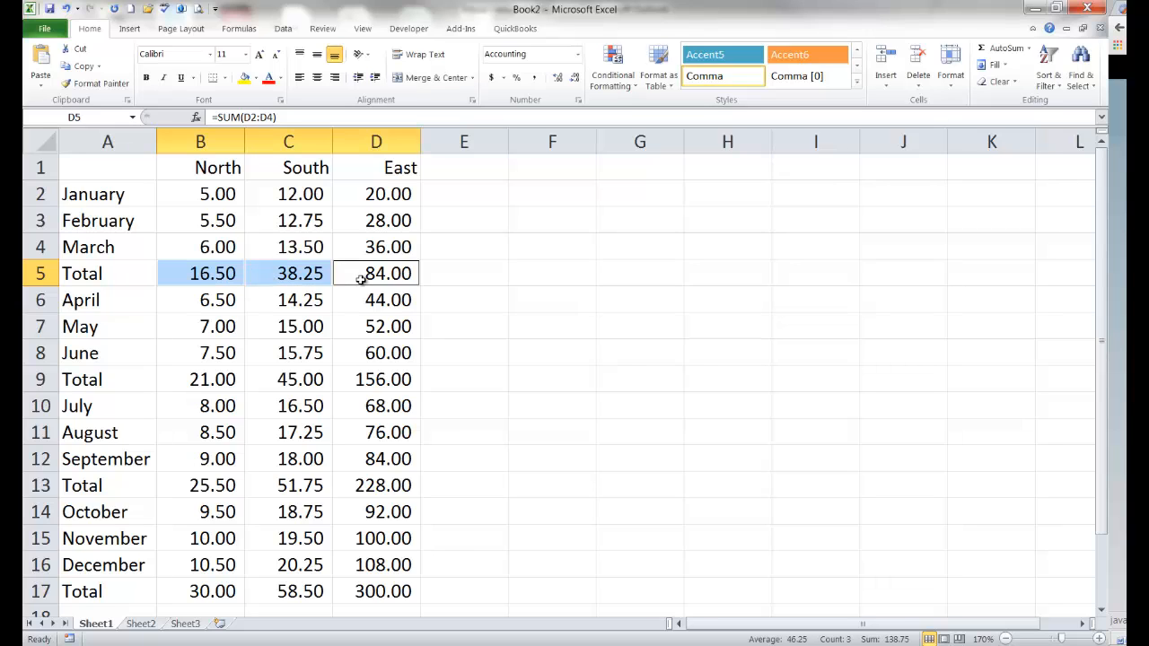
left_click(384, 376, "ctrl")
left_click(312, 381, "ctrl")
left_click(227, 381, "ctrl")
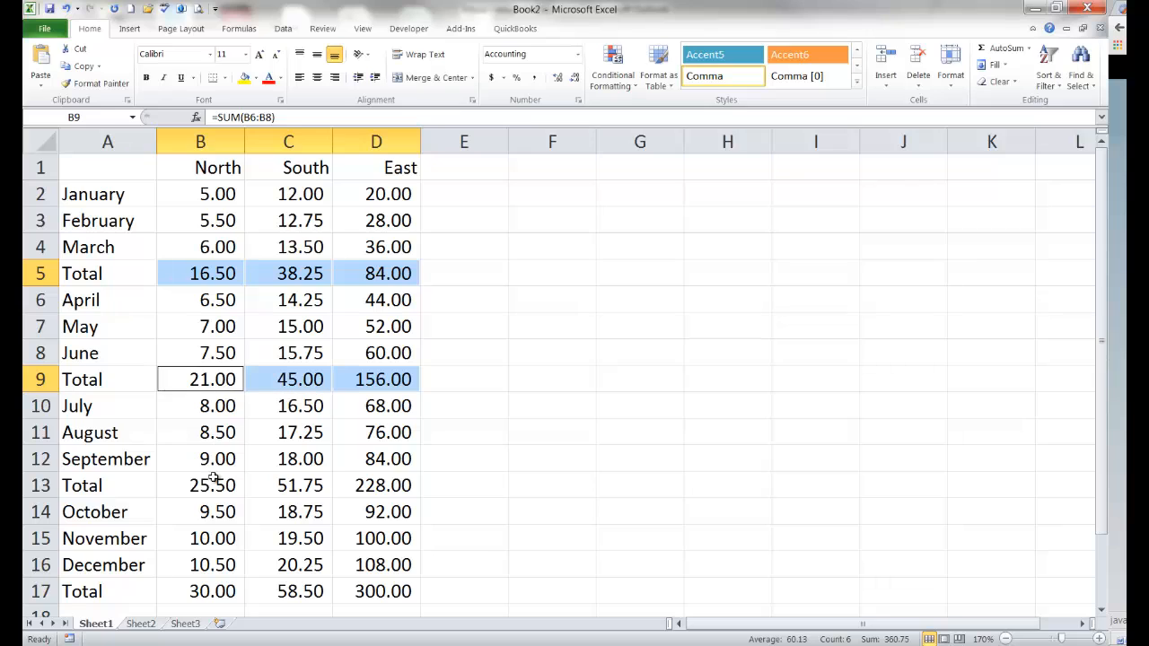
left_click(212, 480, "ctrl")
left_click(291, 490, "ctrl")
left_click(375, 484, "ctrl")
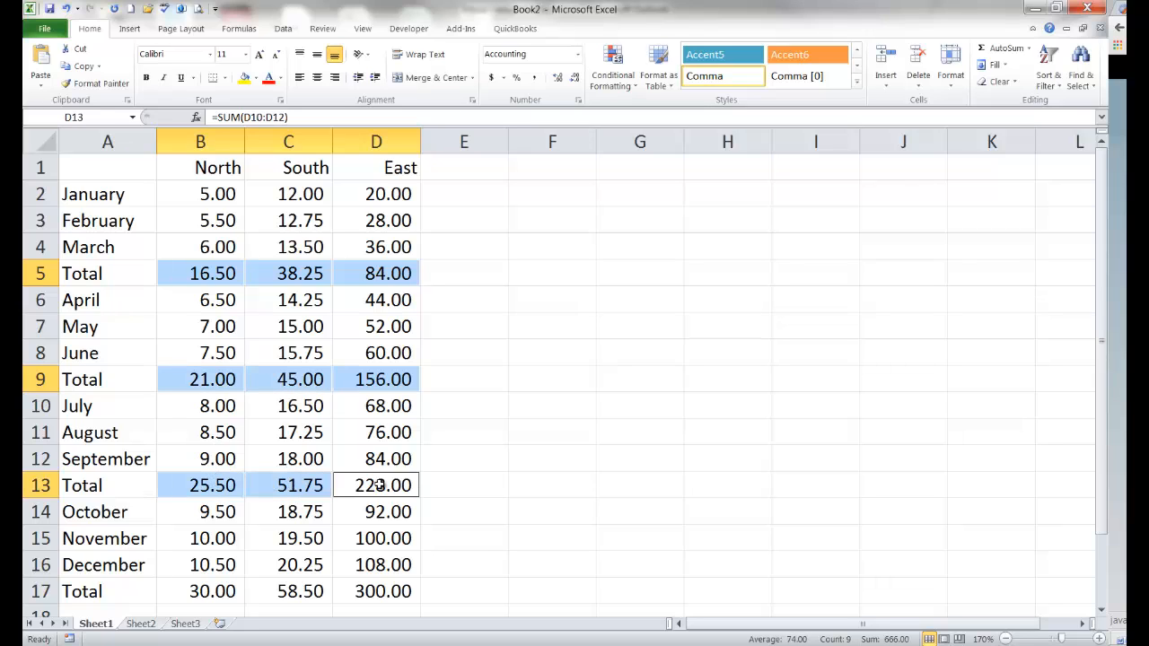
left_click(404, 594, "ctrl")
left_click(253, 592, "ctrl")
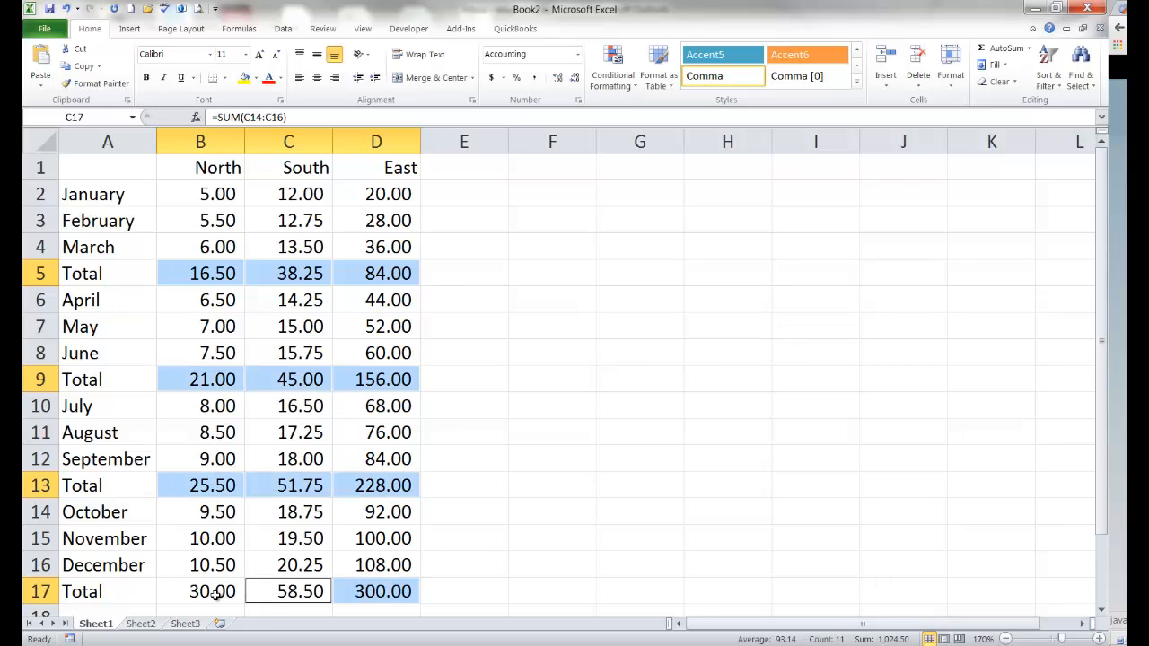
left_click(215, 594, "ctrl")
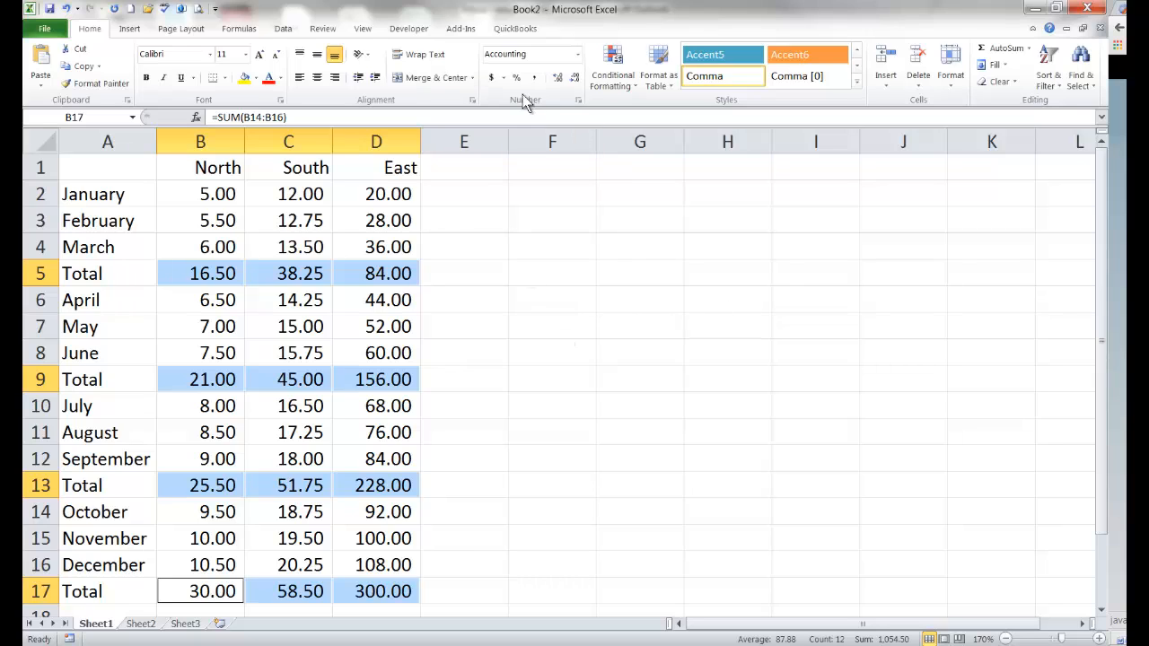
left_click(494, 84)
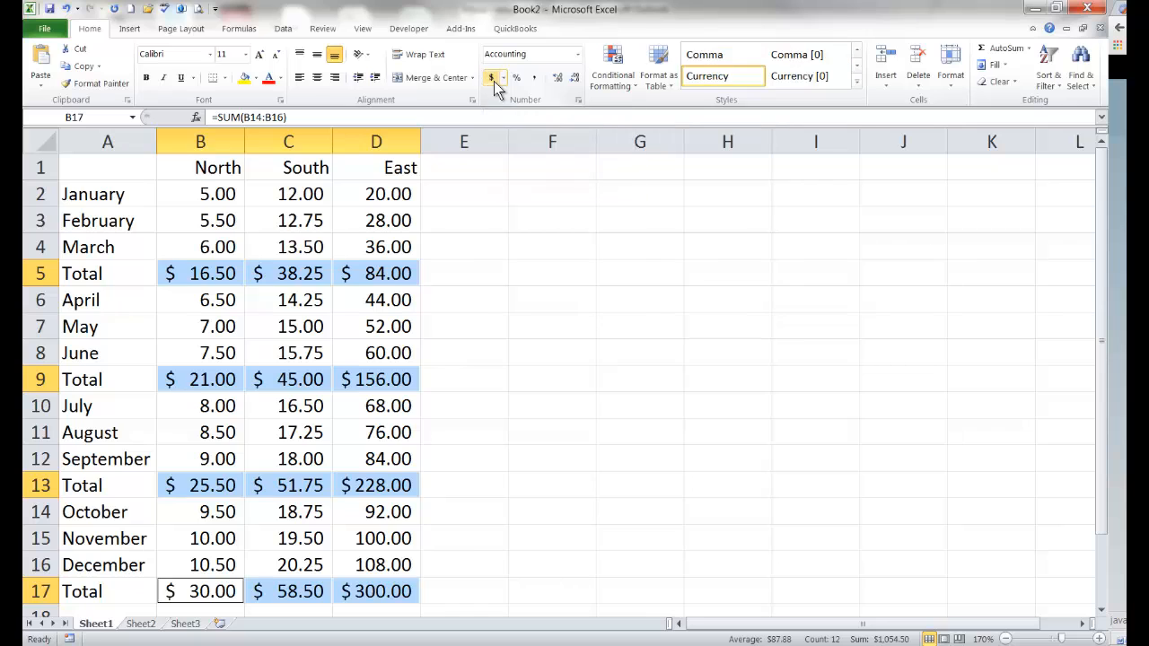
left_click(193, 78)
left_click(212, 117)
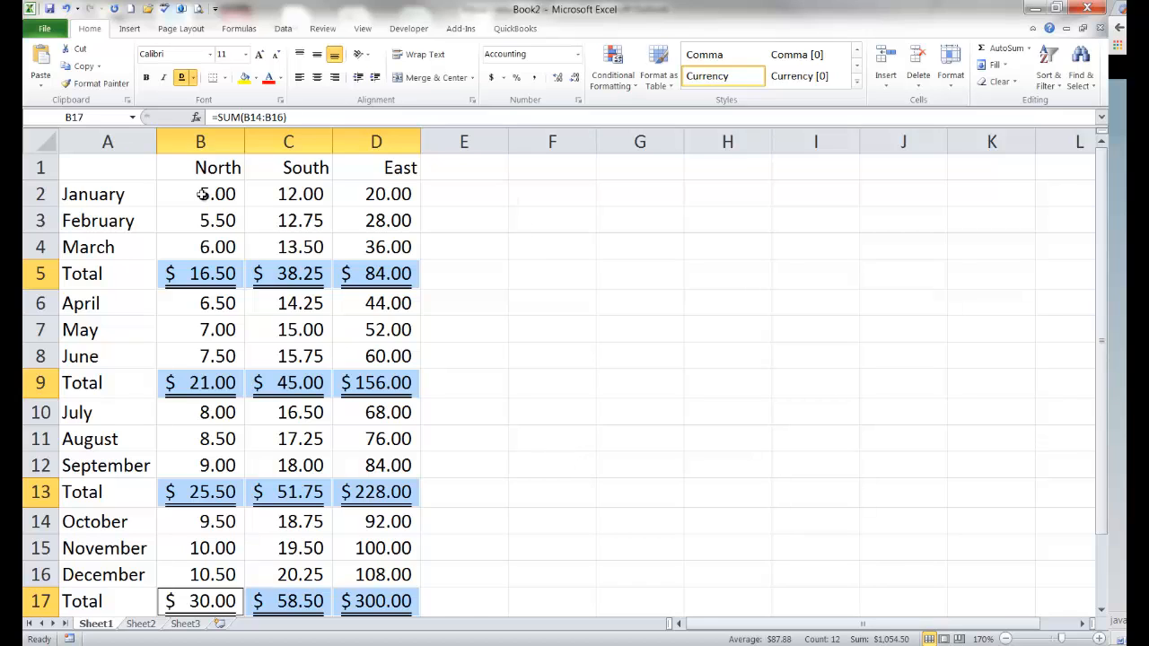
Step: Format January's North value in B2 with the dollar accounting format, italics and an aqua font color
left_click(213, 193)
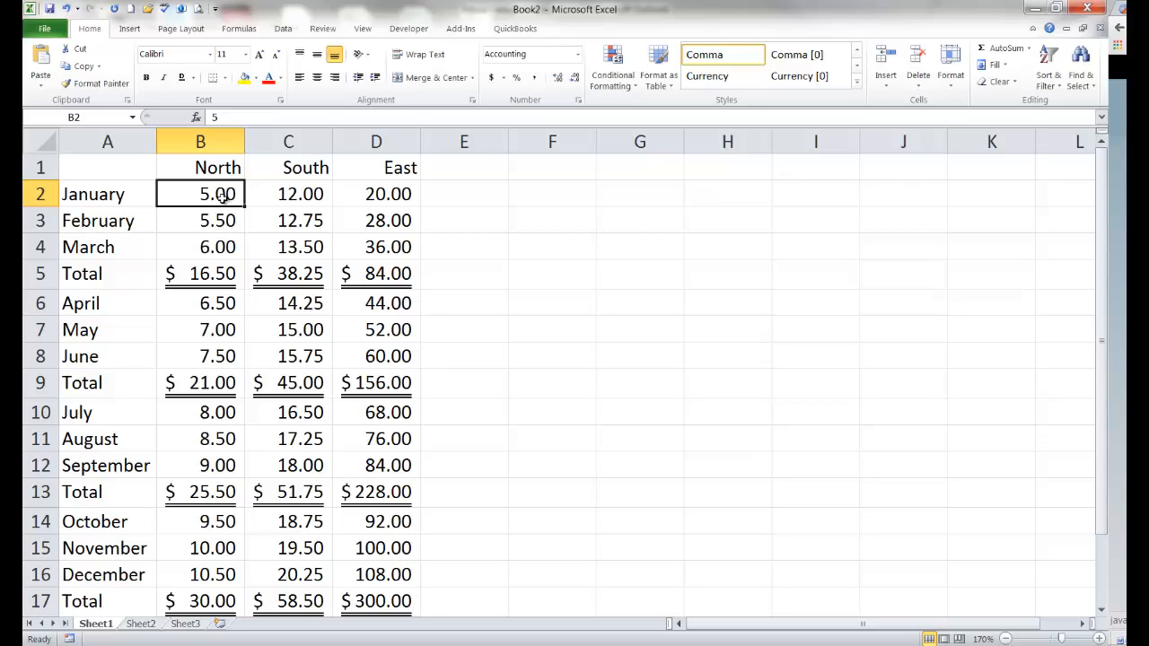
left_click(492, 79)
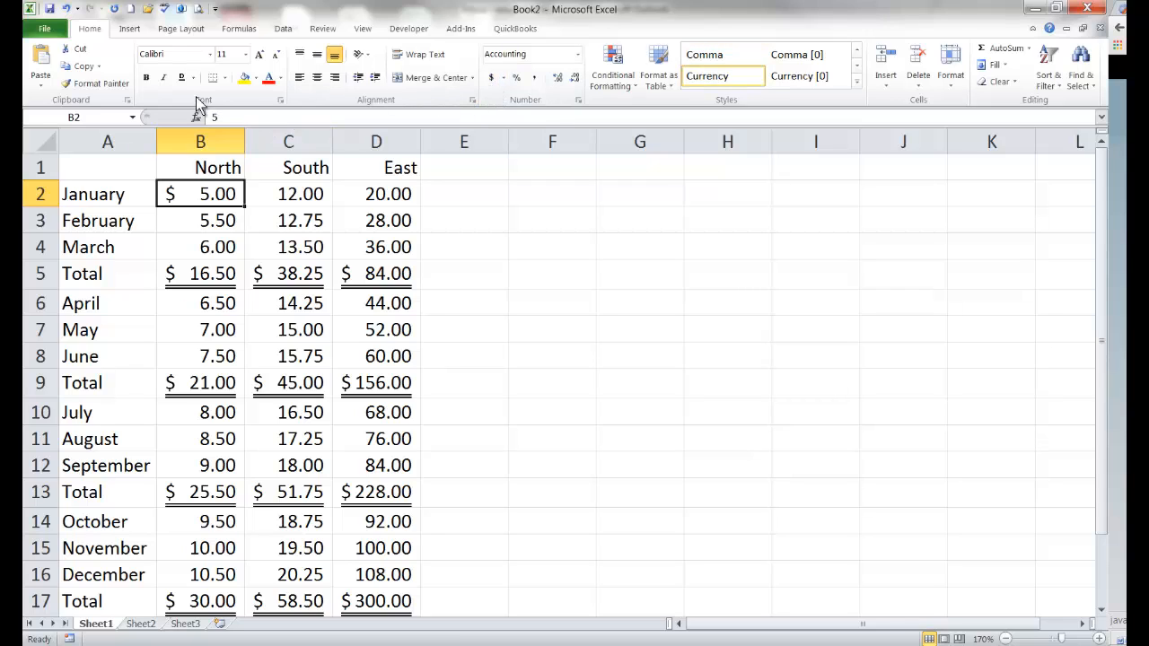
left_click(165, 80)
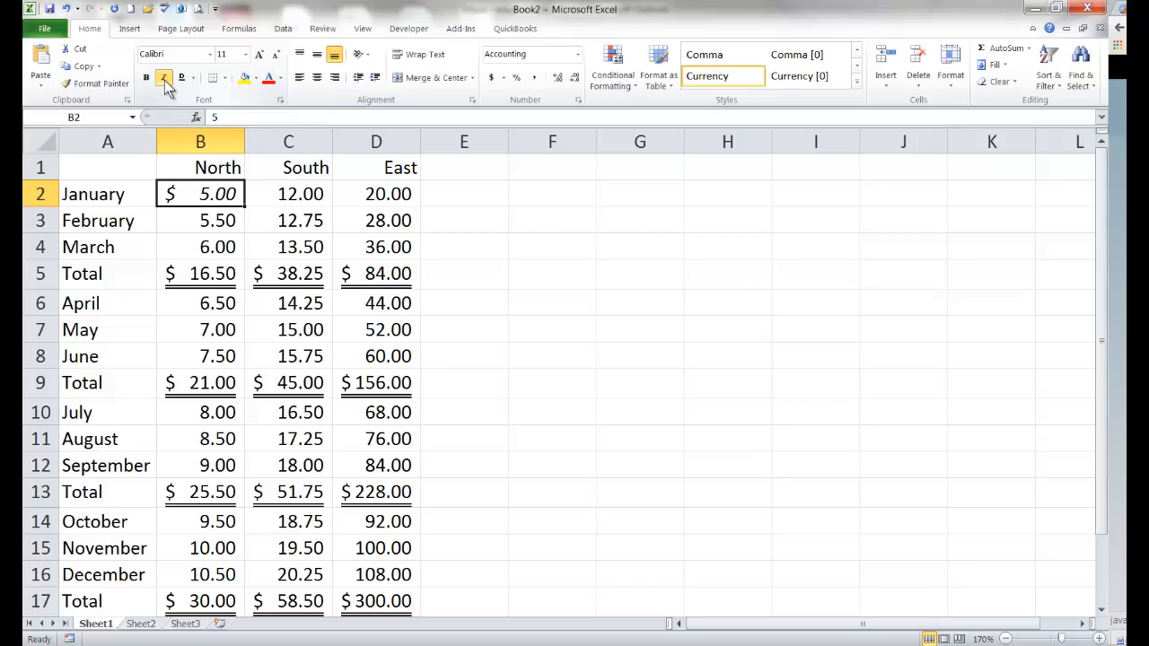
left_click(280, 79)
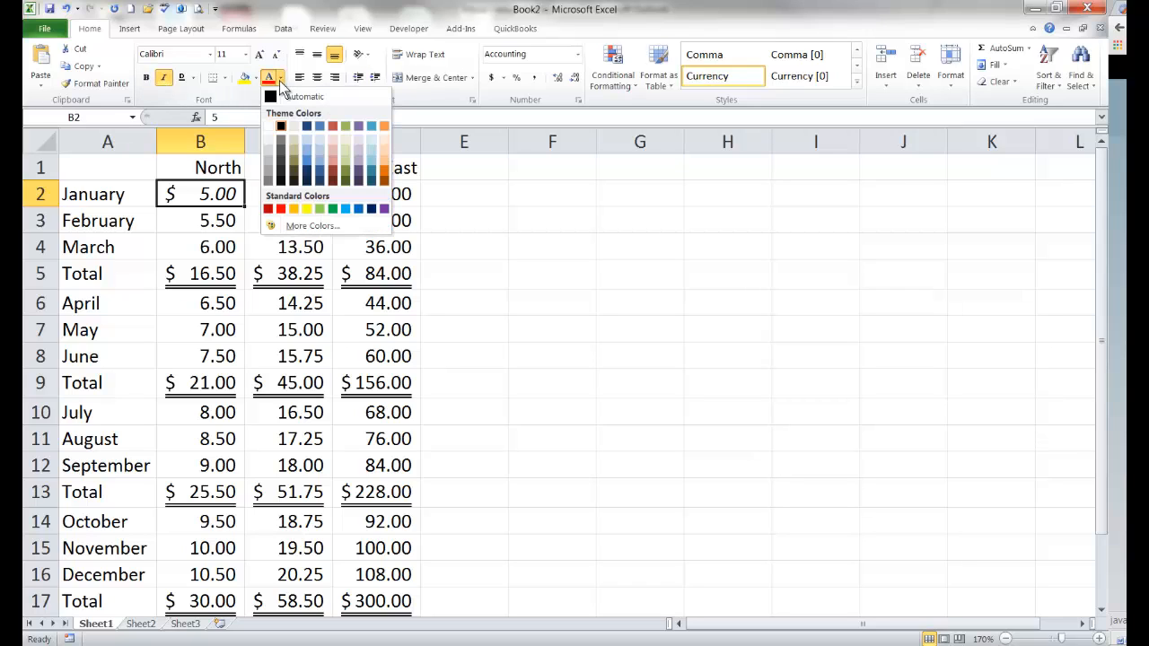
left_click(370, 126)
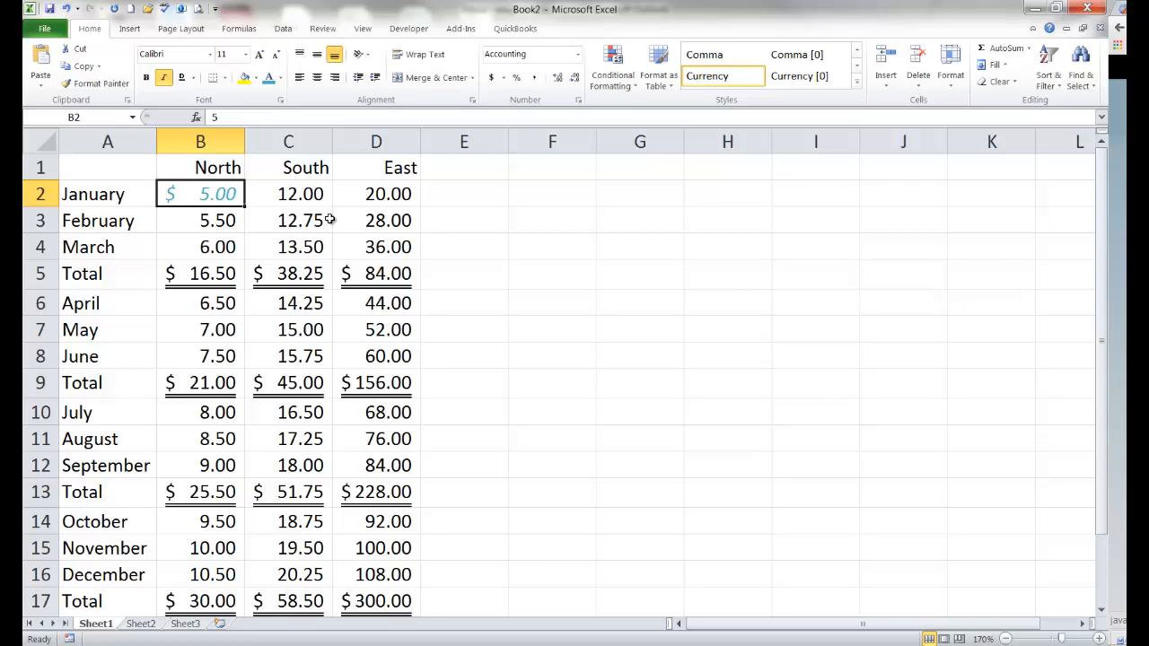
Step: Copy the formatting of B2 to January's South and East values in C2 and D2 with Format Painter
left_click(94, 85)
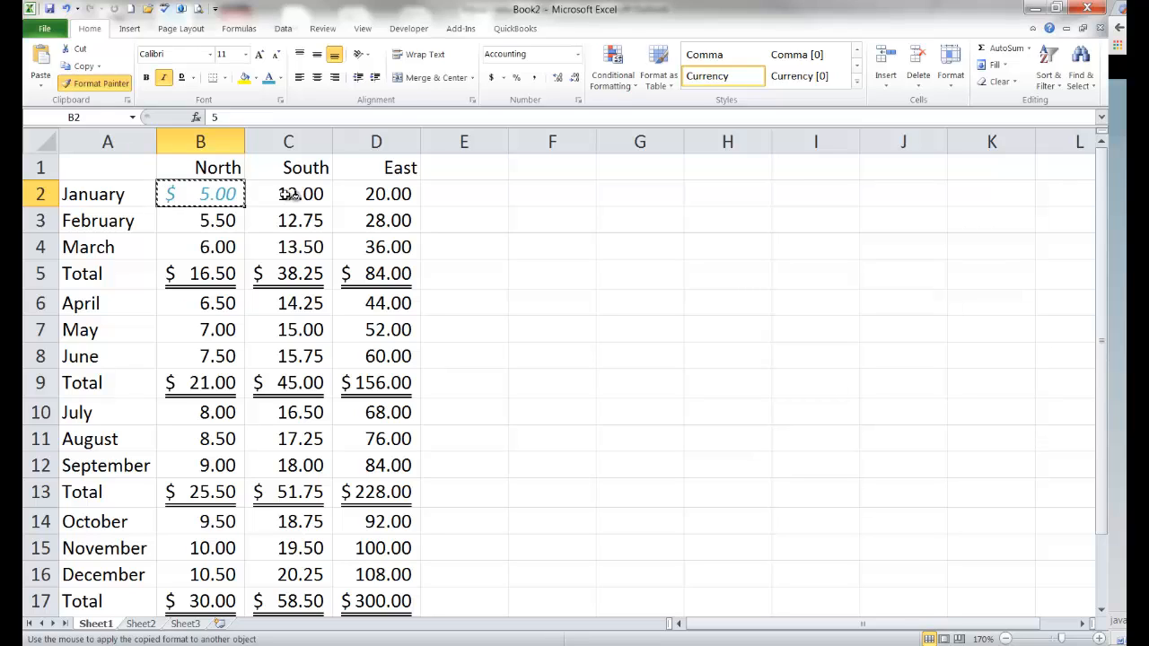
left_click(283, 193)
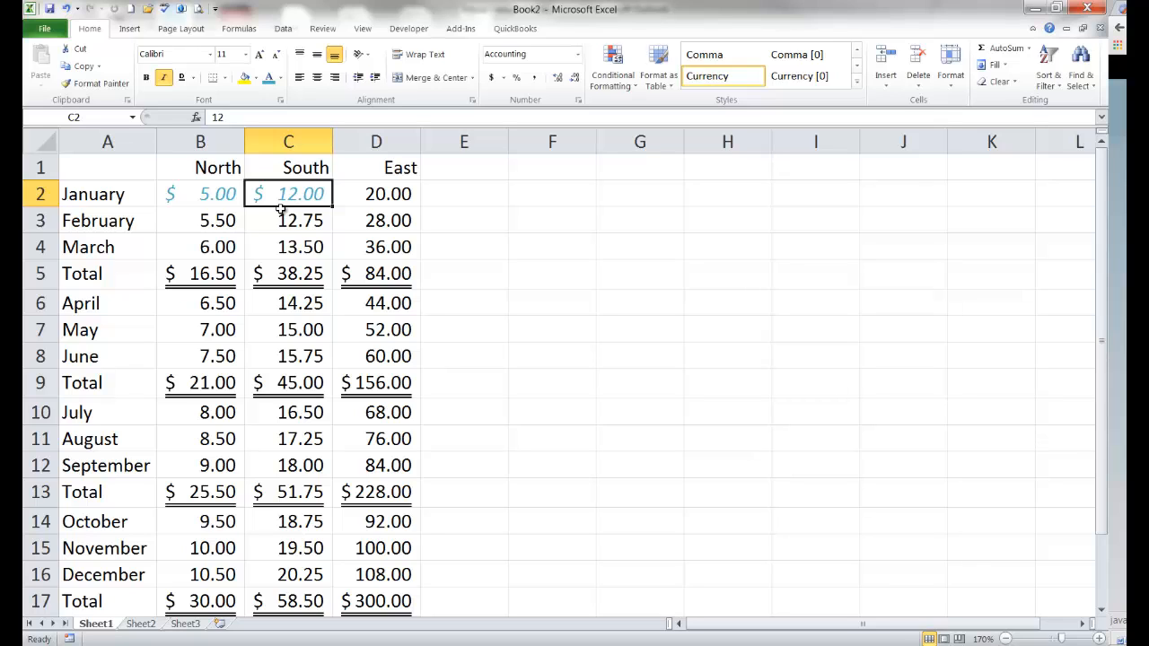
left_click(94, 83)
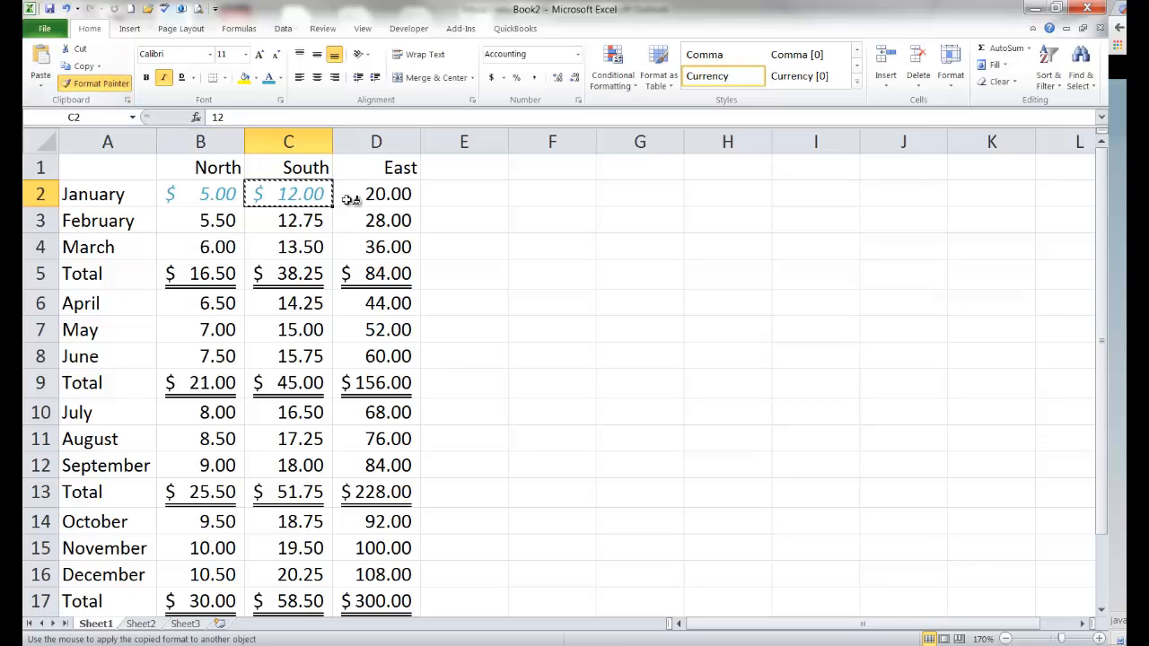
left_click(375, 193)
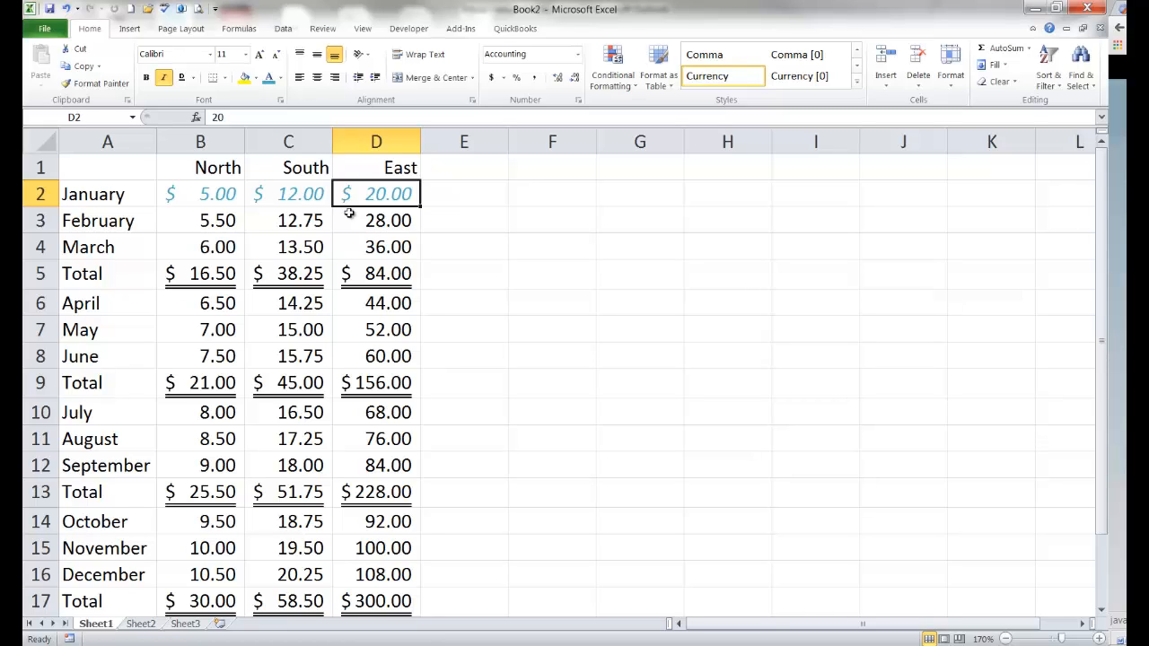
Step: Copy the formatting of D2 to the April, July and October values in B6:D6, B10:D10 and B14:D14 with Format Painter
left_click(97, 80)
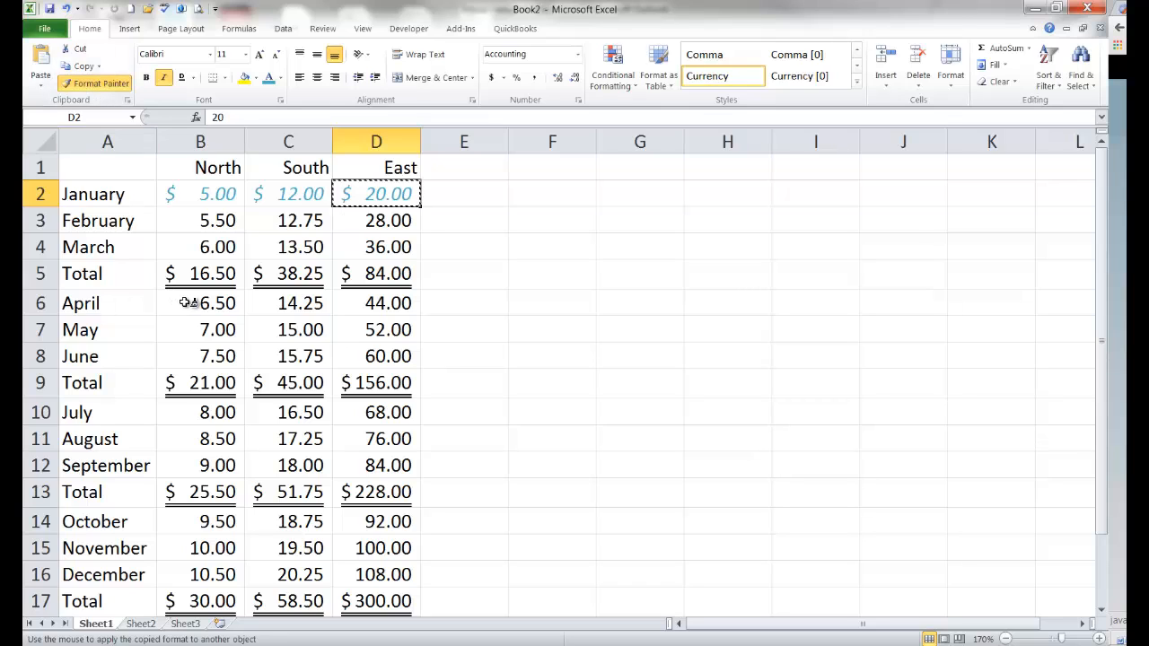
mouse_move(186, 303)
left_mouse_down()
mouse_move(173, 300)
mouse_move(372, 305)
mouse_move(359, 304)
left_mouse_up()
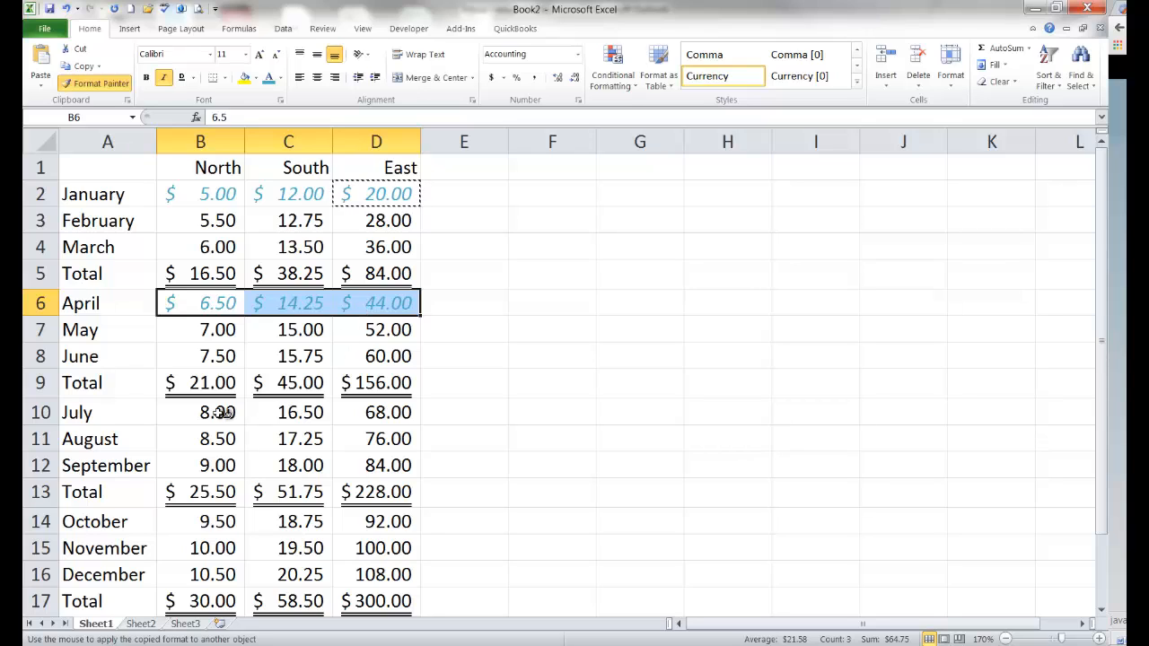
mouse_move(219, 412)
left_mouse_down()
mouse_move(361, 410)
mouse_move(350, 414)
left_mouse_up()
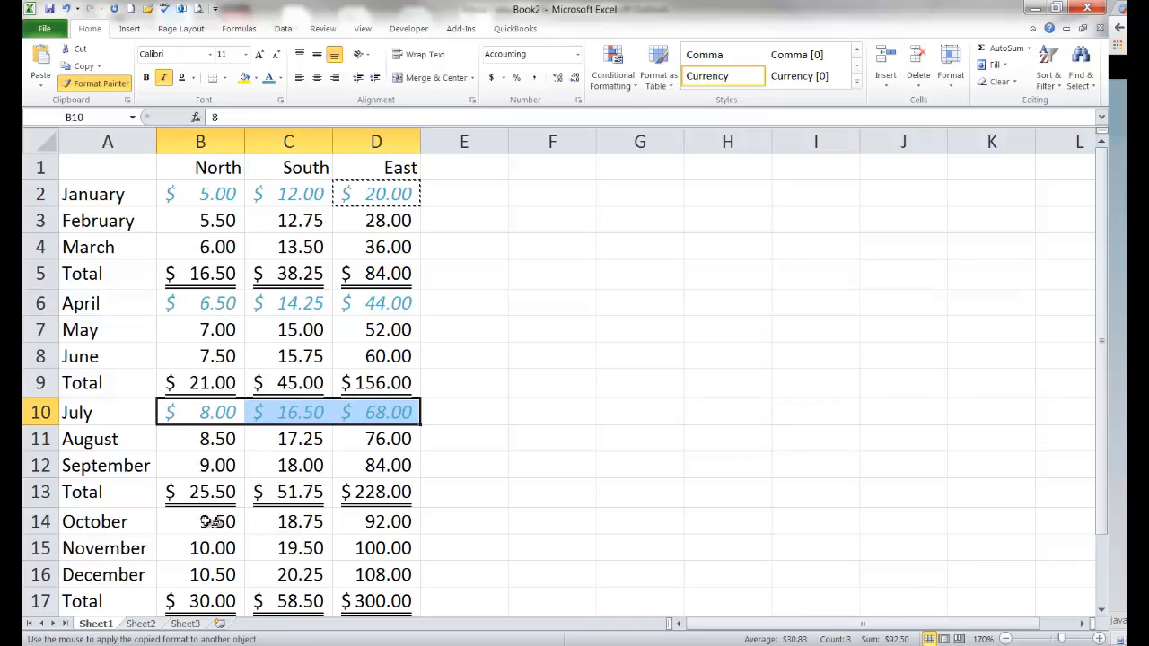
left_click_drag(220, 521, 353, 520)
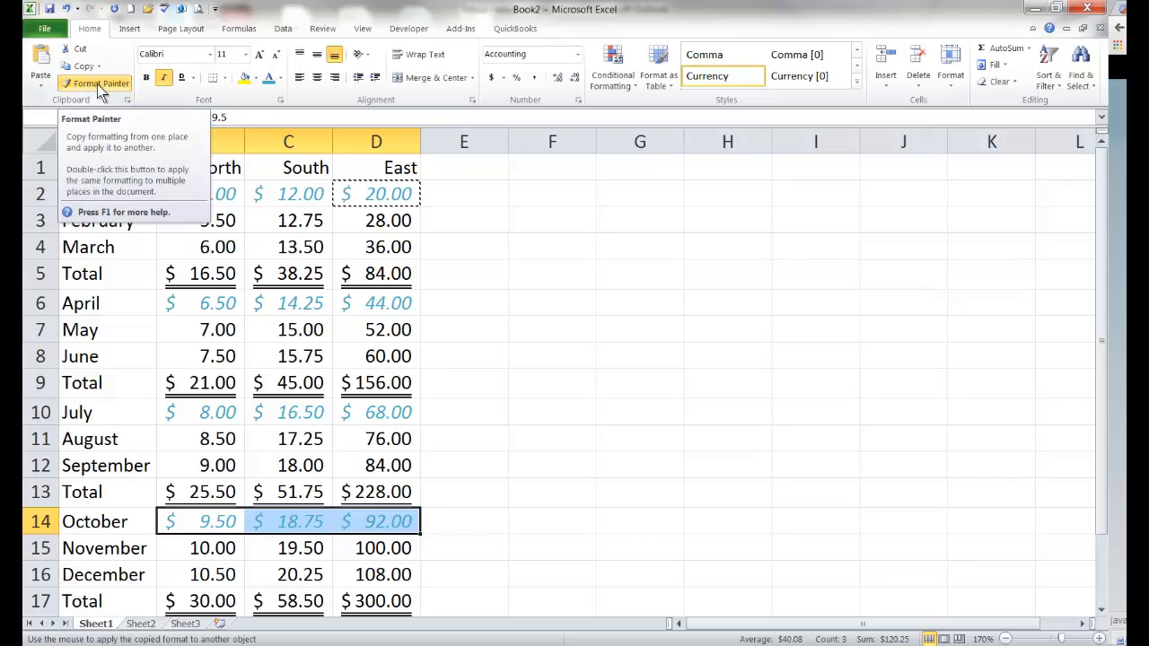
key("Escape")
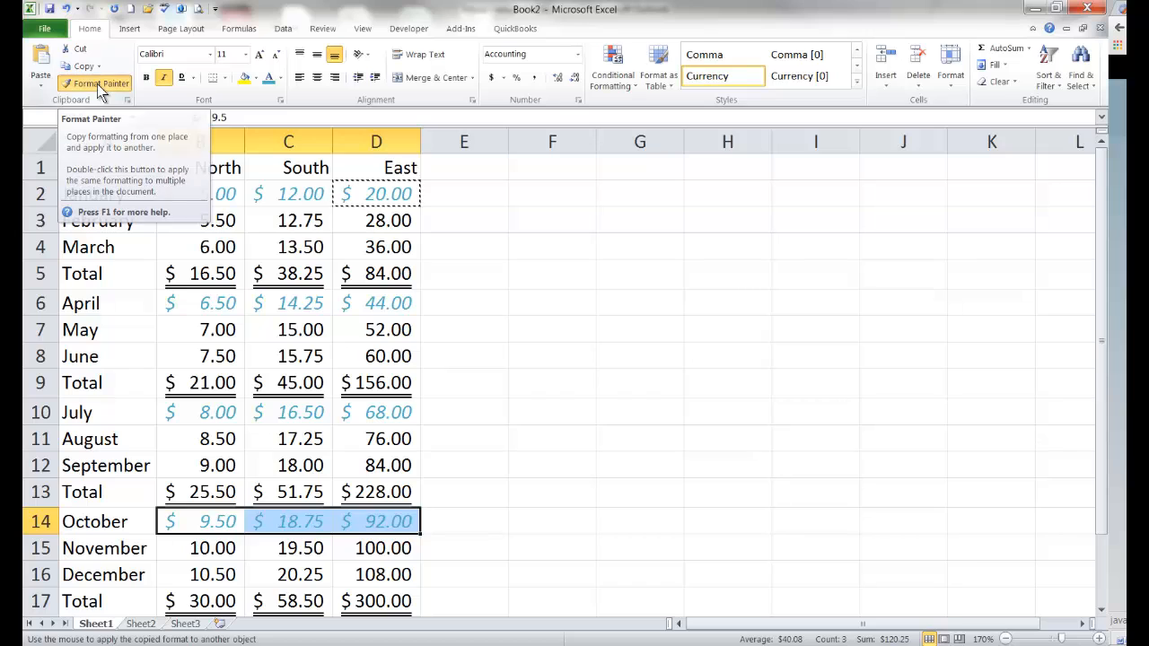
Step: Format February's North value in B3 with italics, a dark red font color and a yellow fill
left_click(208, 223)
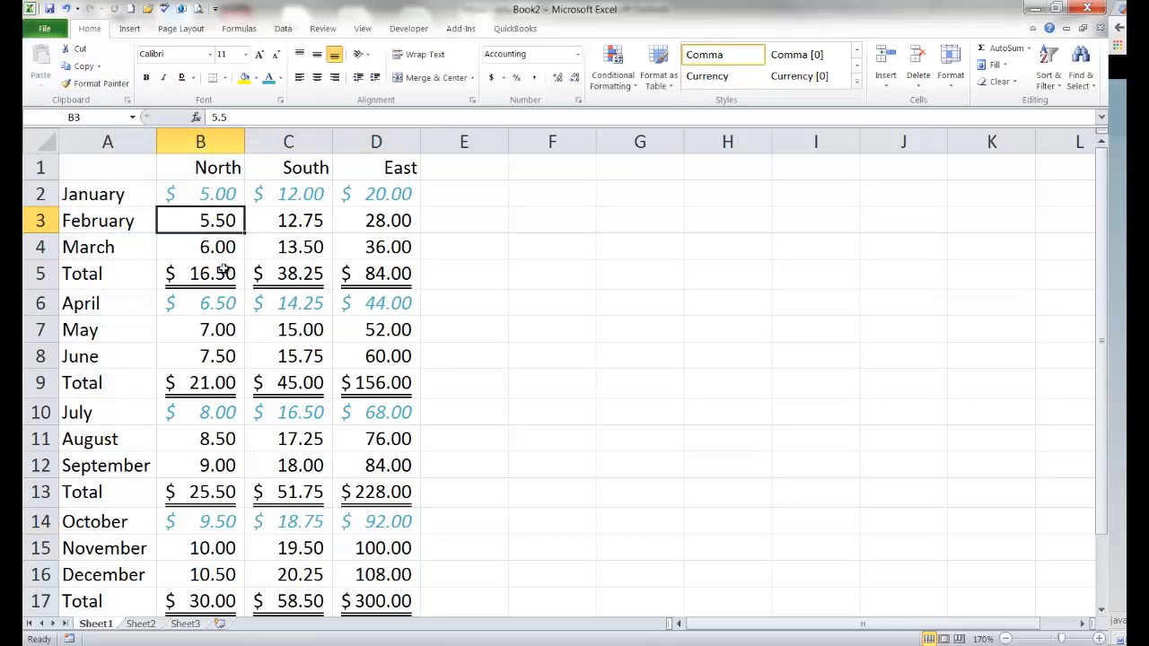
left_click(164, 81)
left_click(280, 78)
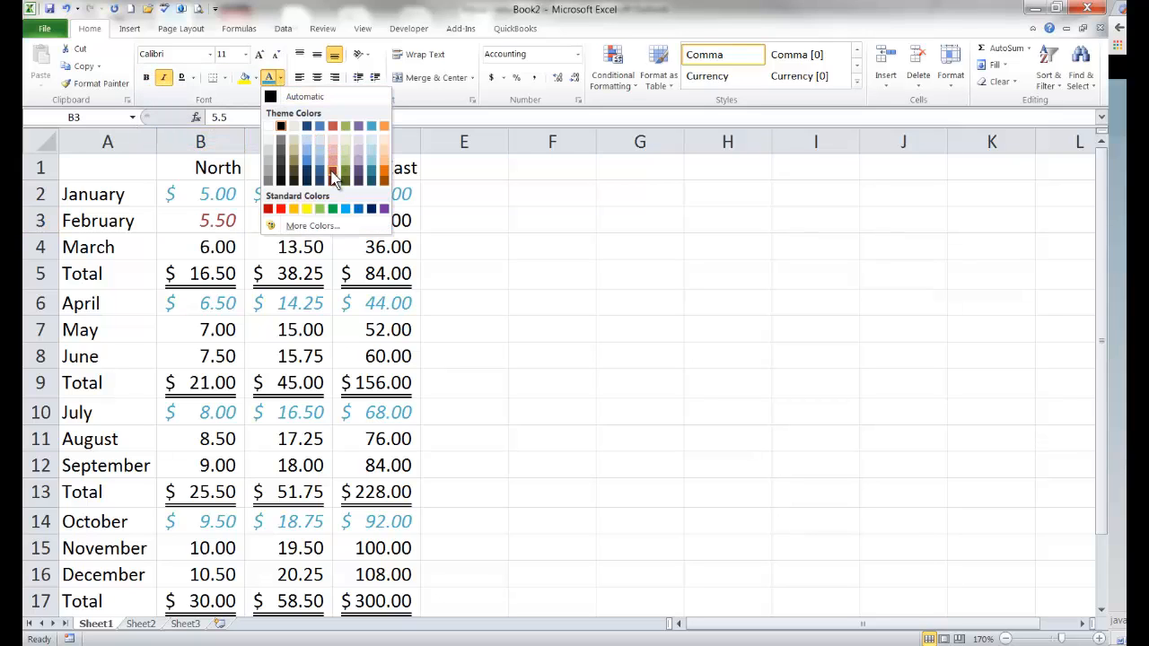
left_click(331, 170)
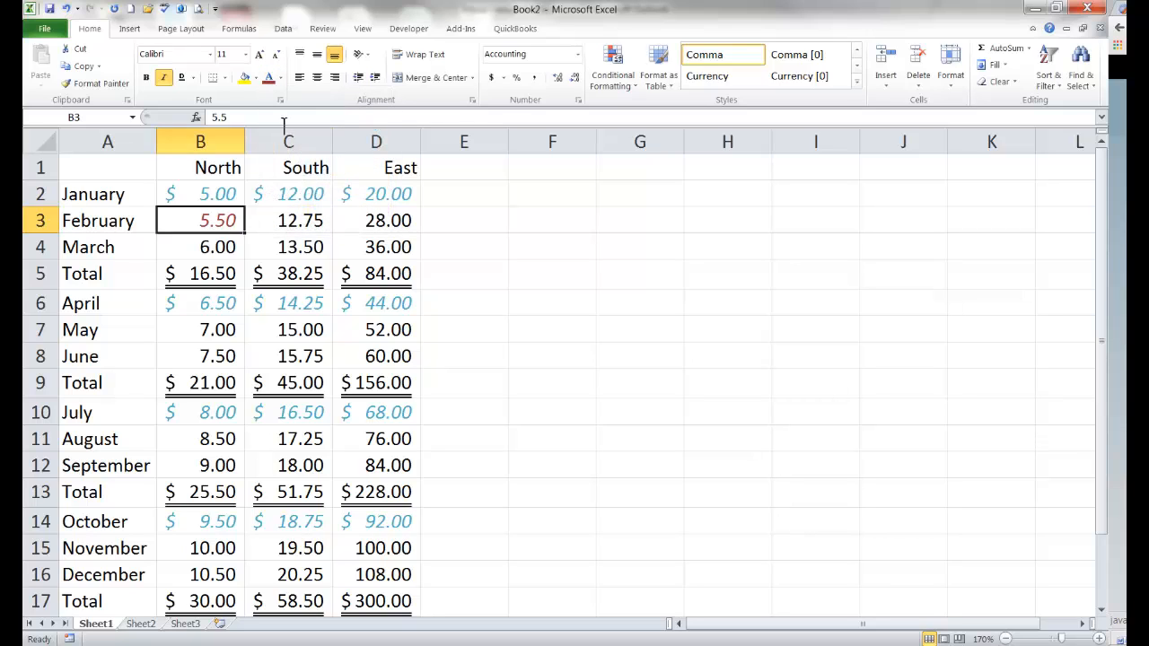
left_click(244, 78)
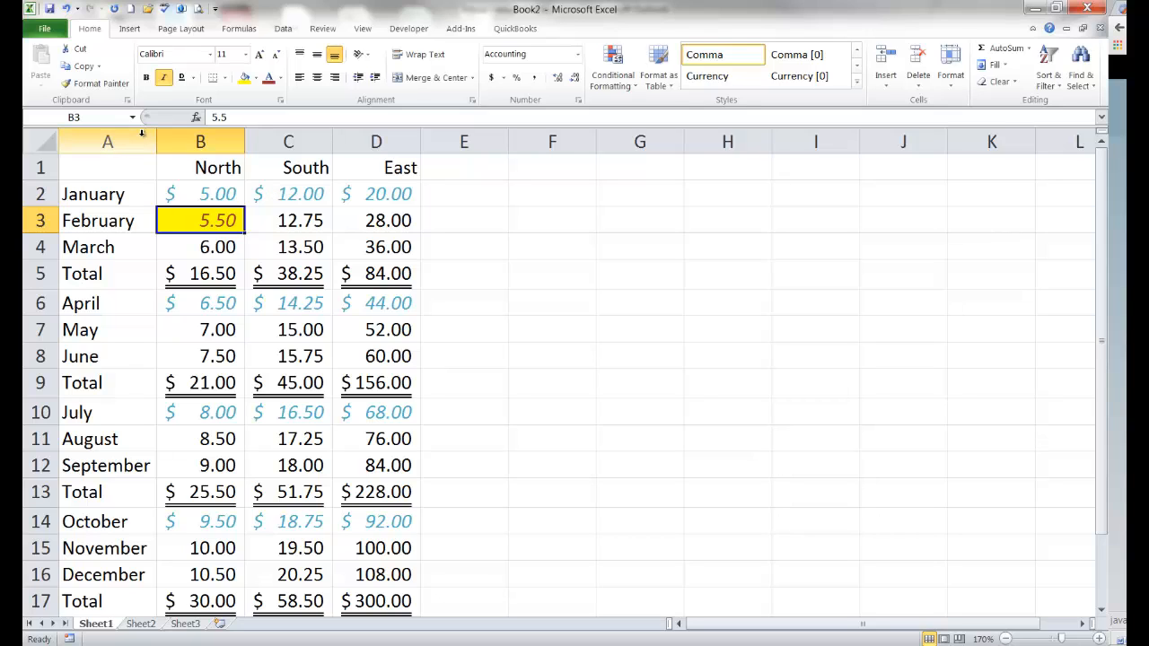
Step: Copy the formatting of B3 to C3:D3 and the May, August and November values in columns B to D with Format Painter
left_click(90, 87)
left_click_drag(285, 220, 368, 219)
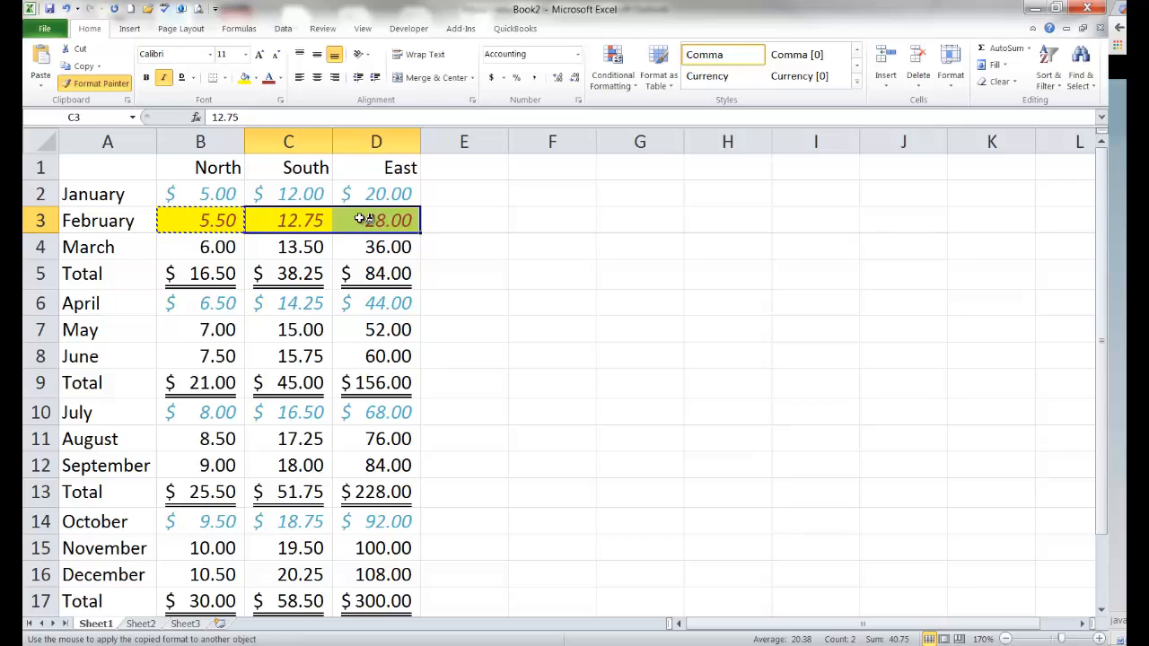
left_click(229, 331)
left_click_drag(227, 330, 369, 330)
left_click_drag(212, 438, 368, 437)
left_click_drag(214, 551, 359, 552)
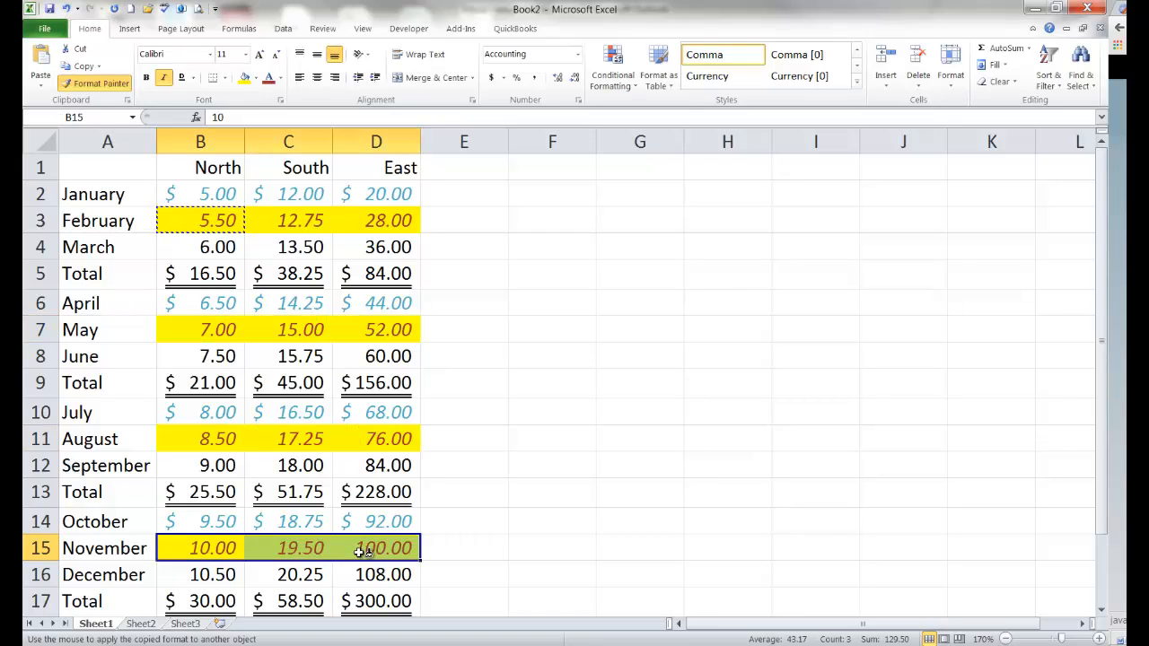
left_click(101, 84)
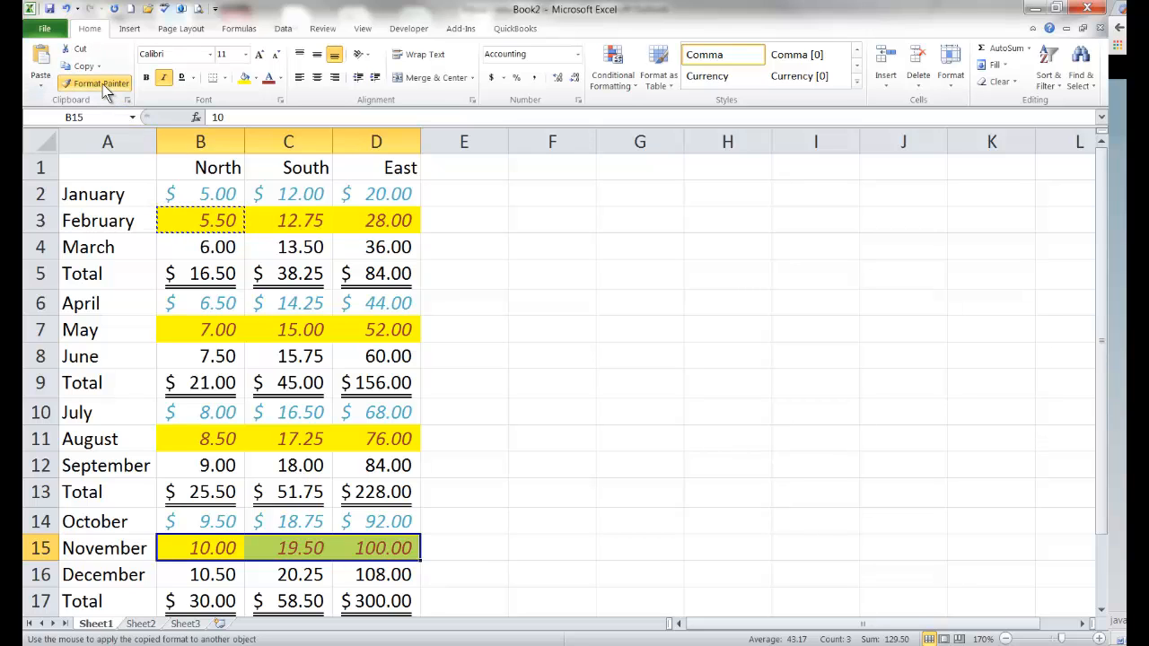
Step: Format March's North value in B4 with italics, a dark olive green font color and a single underline
left_click(196, 251)
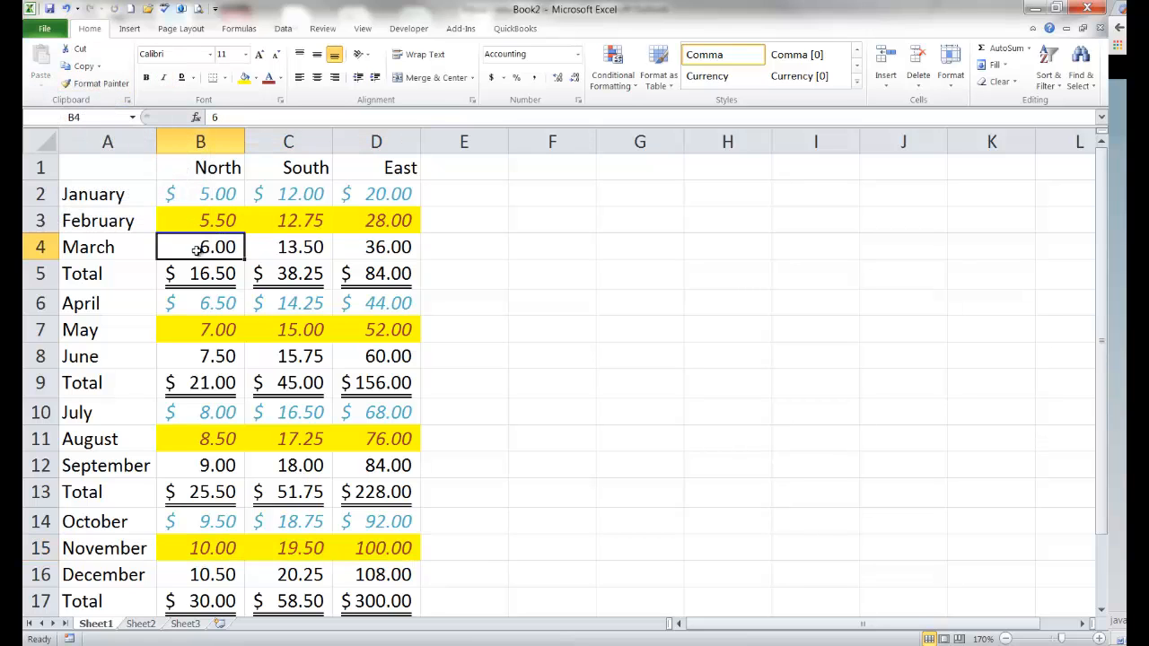
left_click(165, 79)
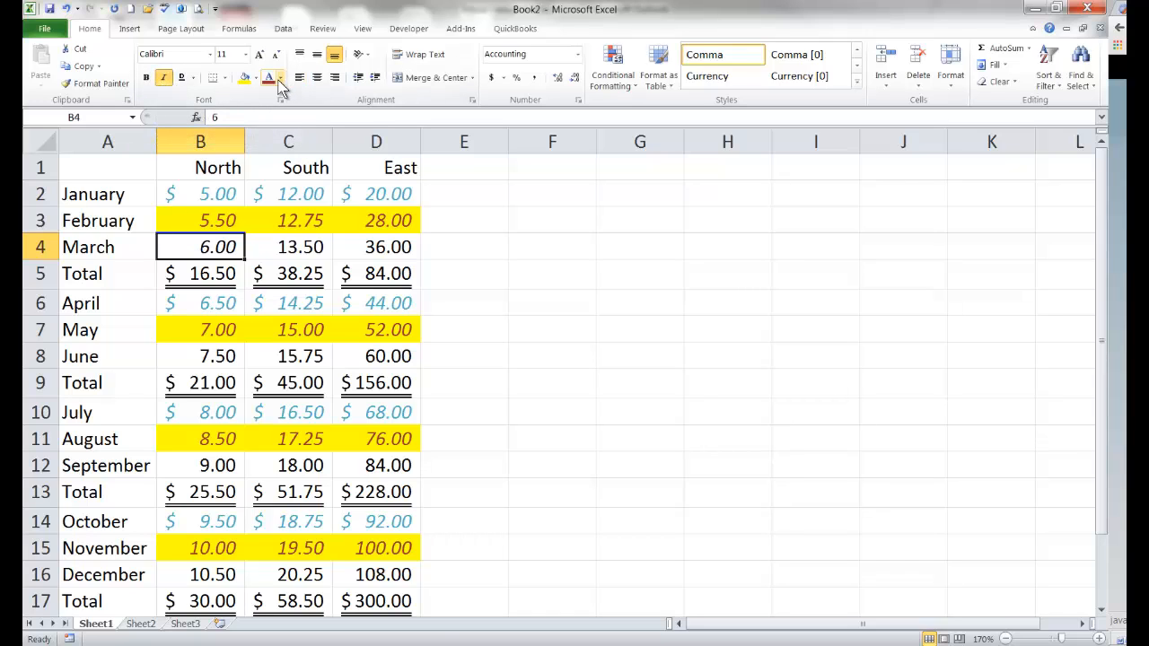
left_click(279, 79)
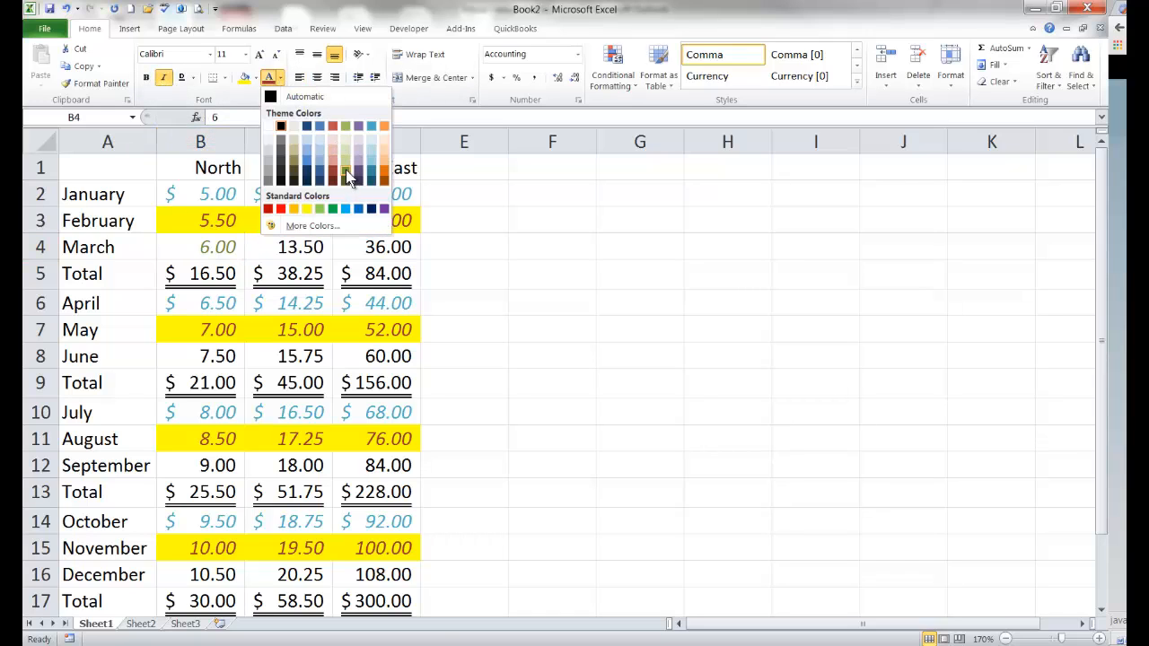
left_click(345, 170)
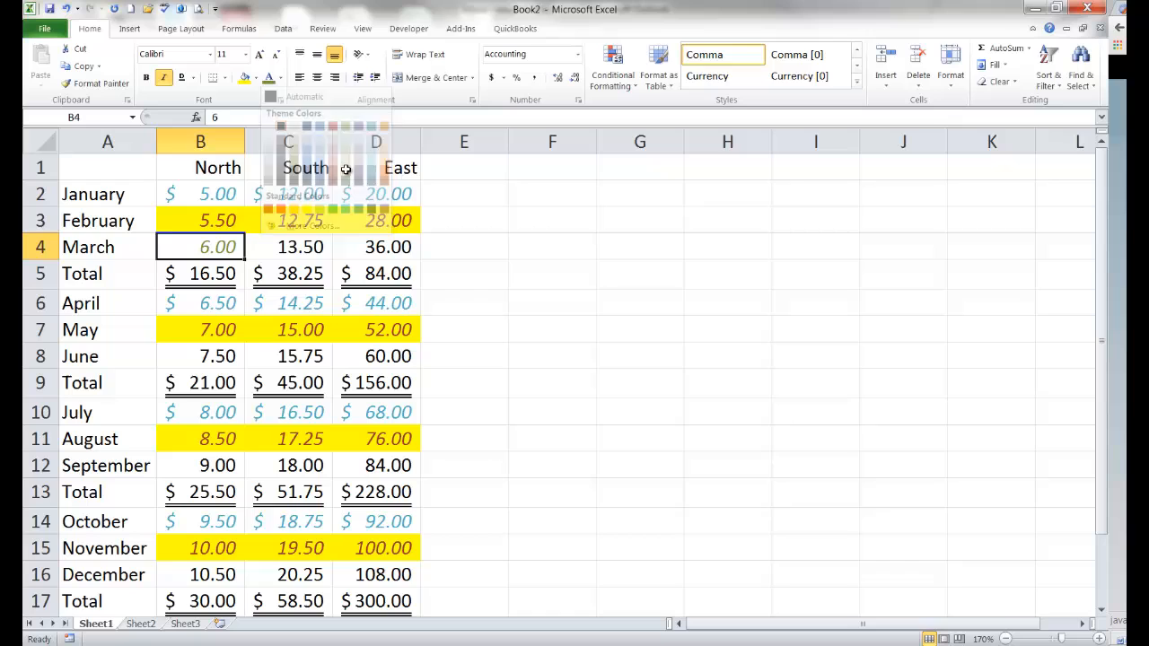
left_click(192, 78)
left_click(204, 99)
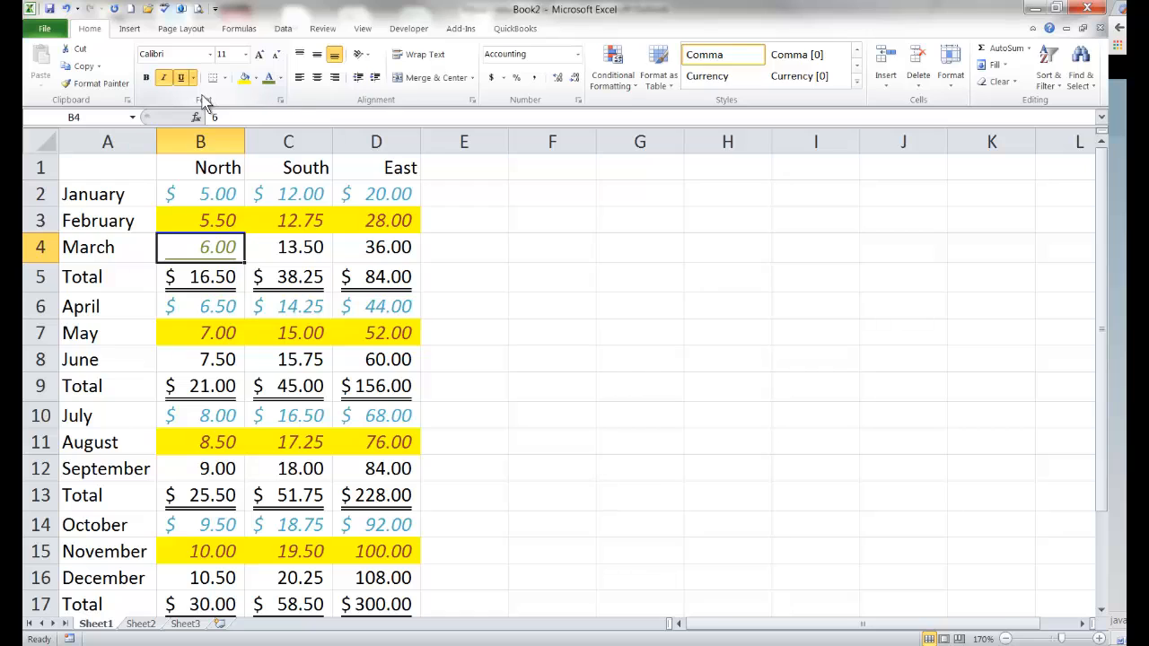
Step: Copy the formatting of B4 to C4:D4 and the June, September and December values in columns B to D with Format Painter
double_click(99, 83)
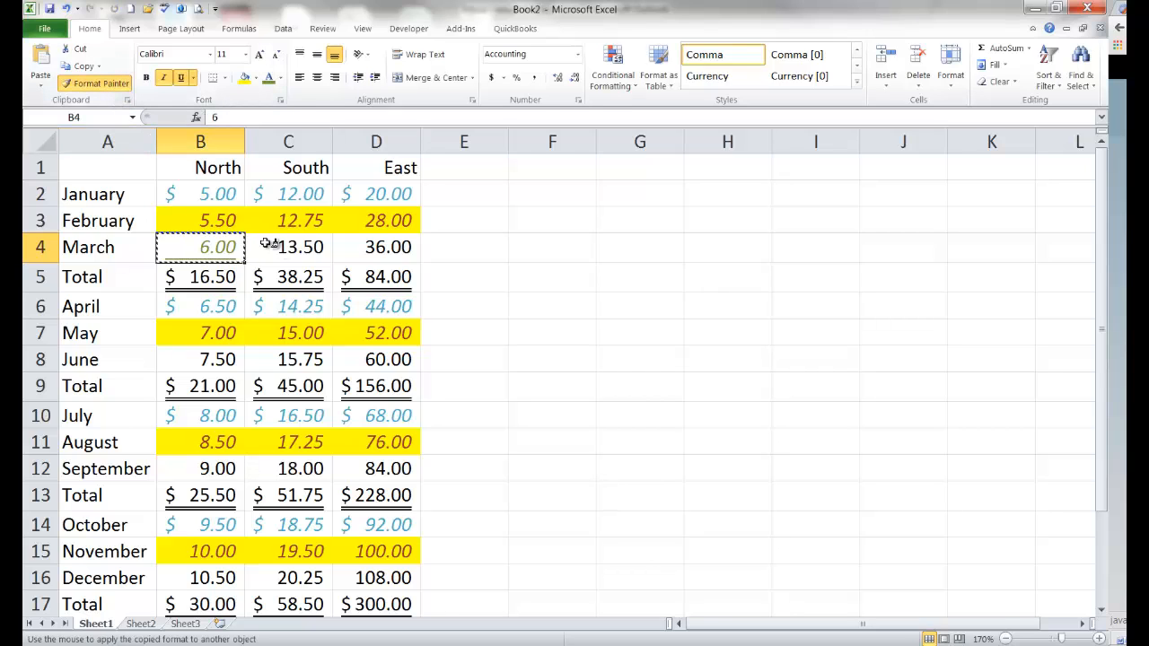
left_click_drag(269, 244, 377, 247)
left_click_drag(231, 359, 381, 359)
left_click_drag(214, 472, 377, 474)
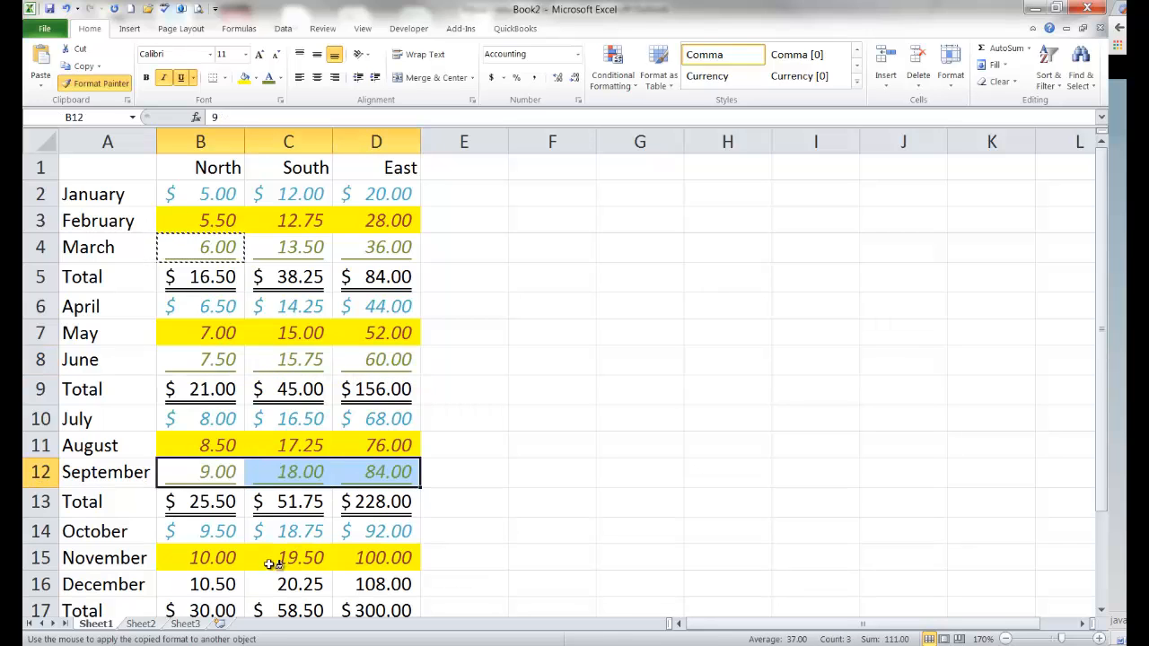
left_click_drag(210, 584, 359, 585)
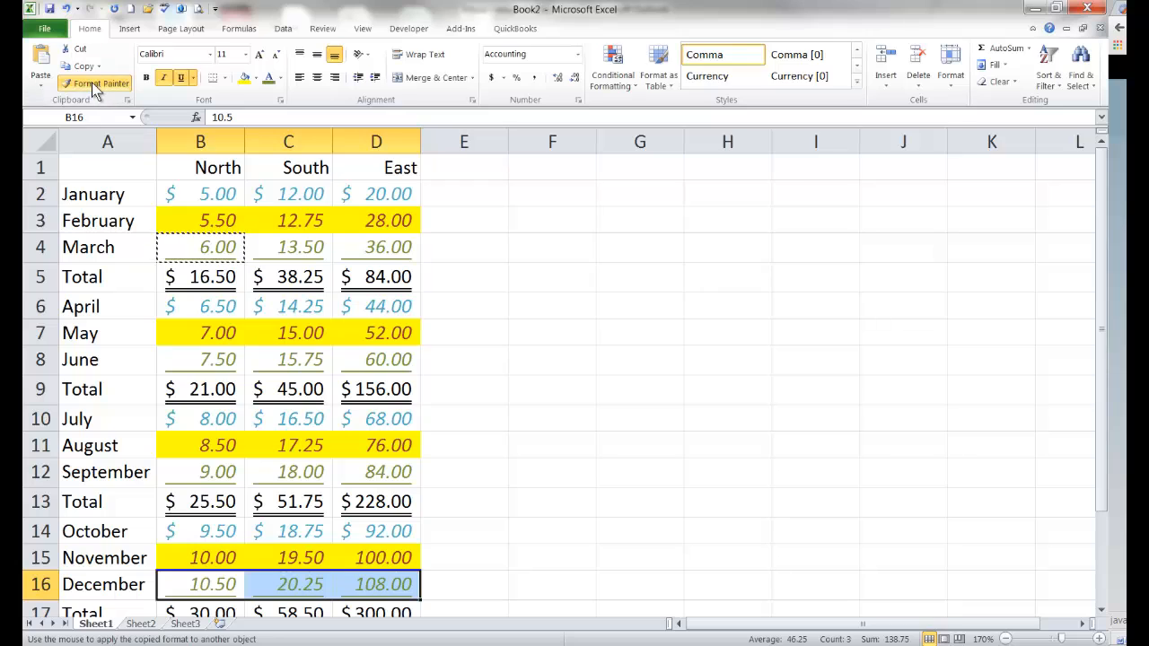
left_click(95, 85)
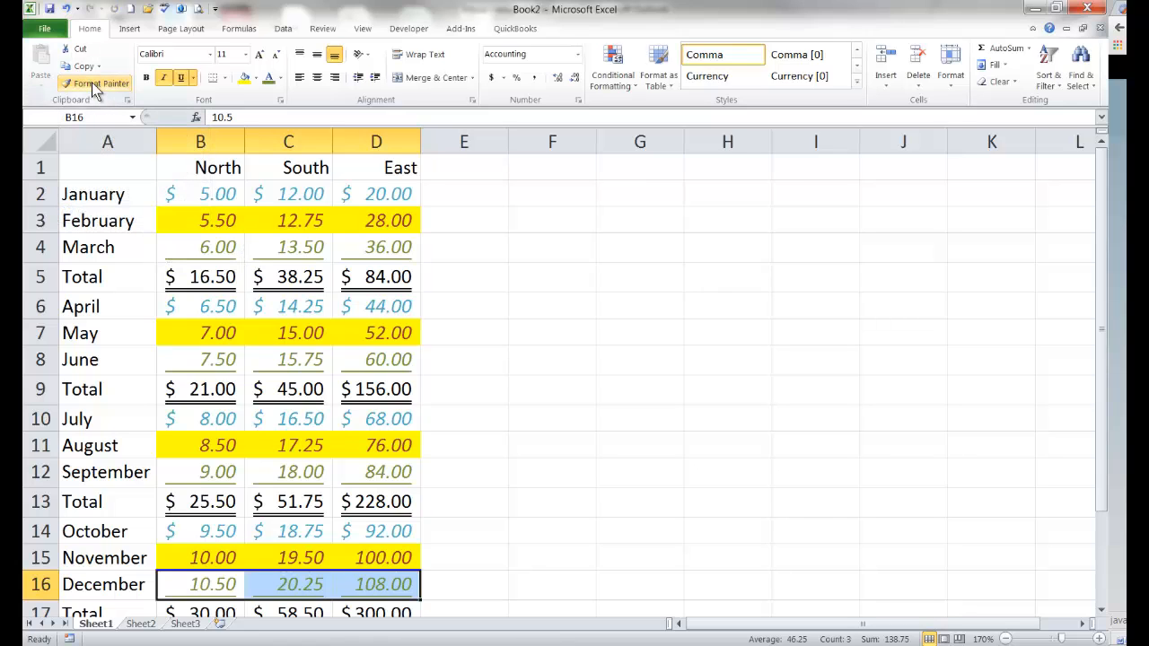